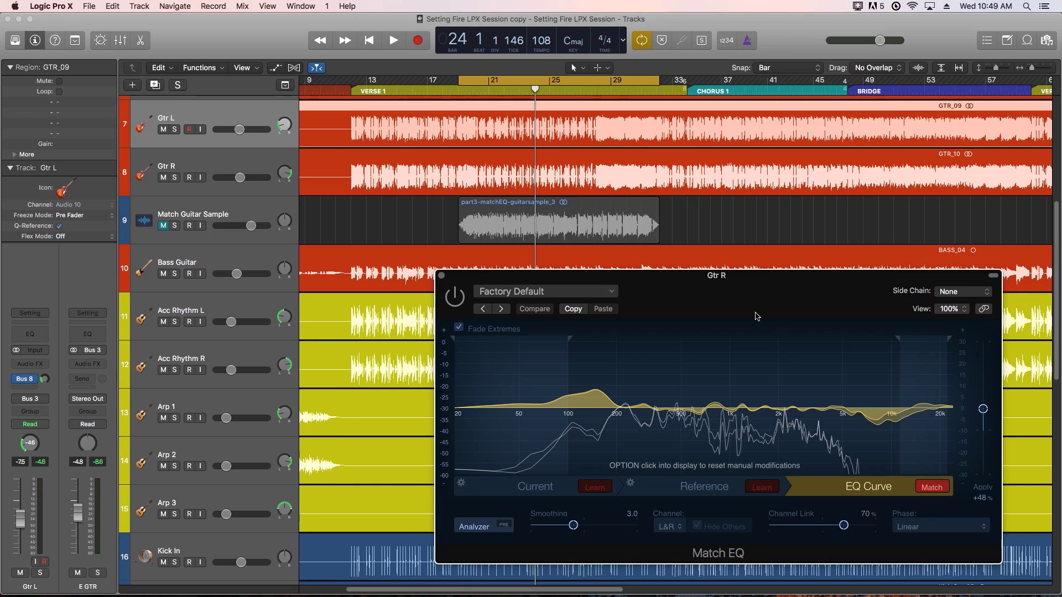
Step: Step through Gtr R's Match EQ Current, Reference and EQ Curve views twice
left_click(512, 493)
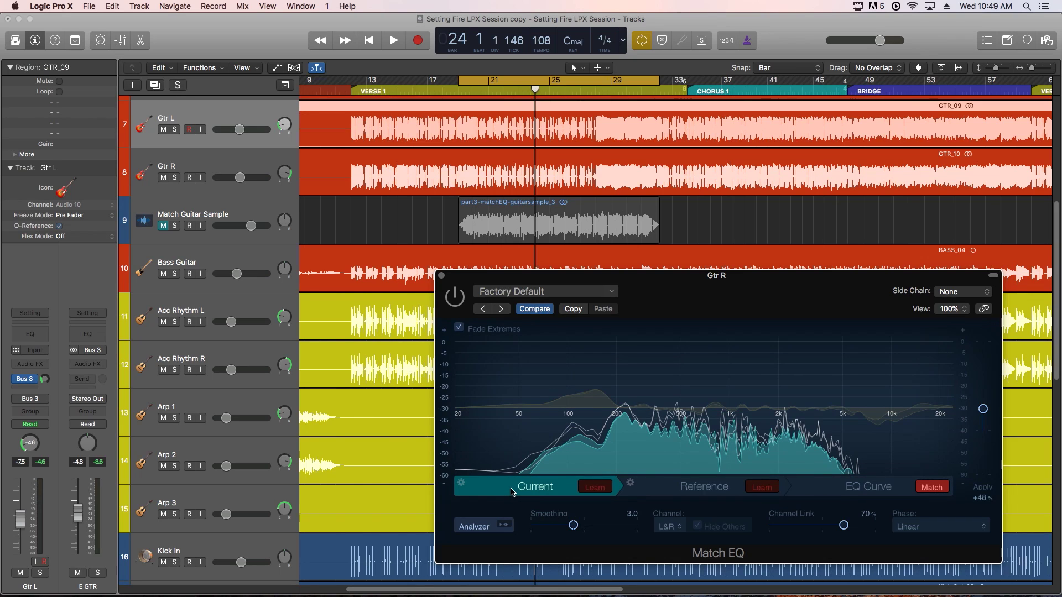
left_click(656, 488)
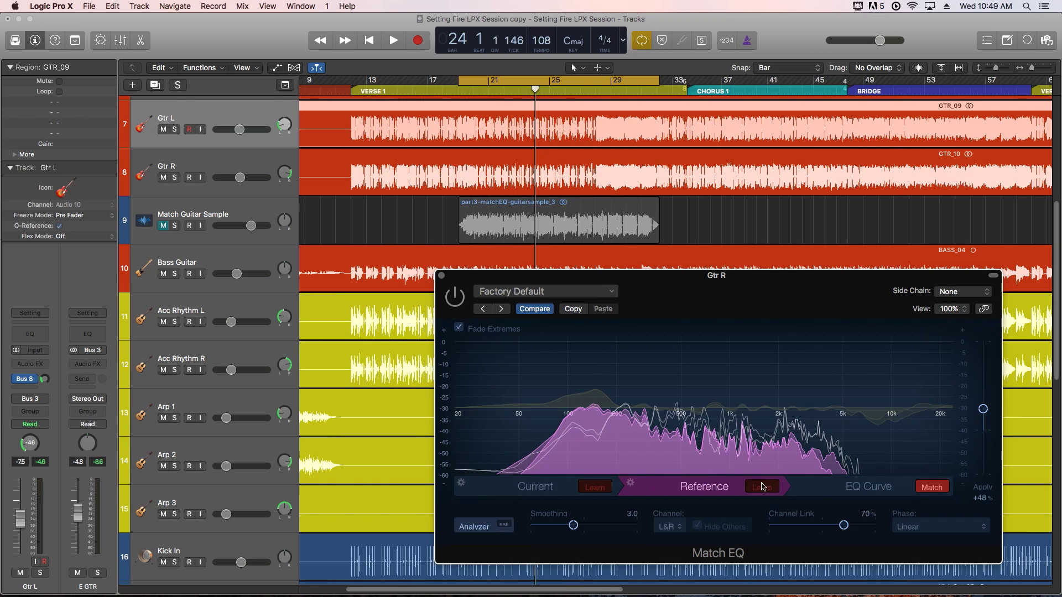
left_click(806, 490)
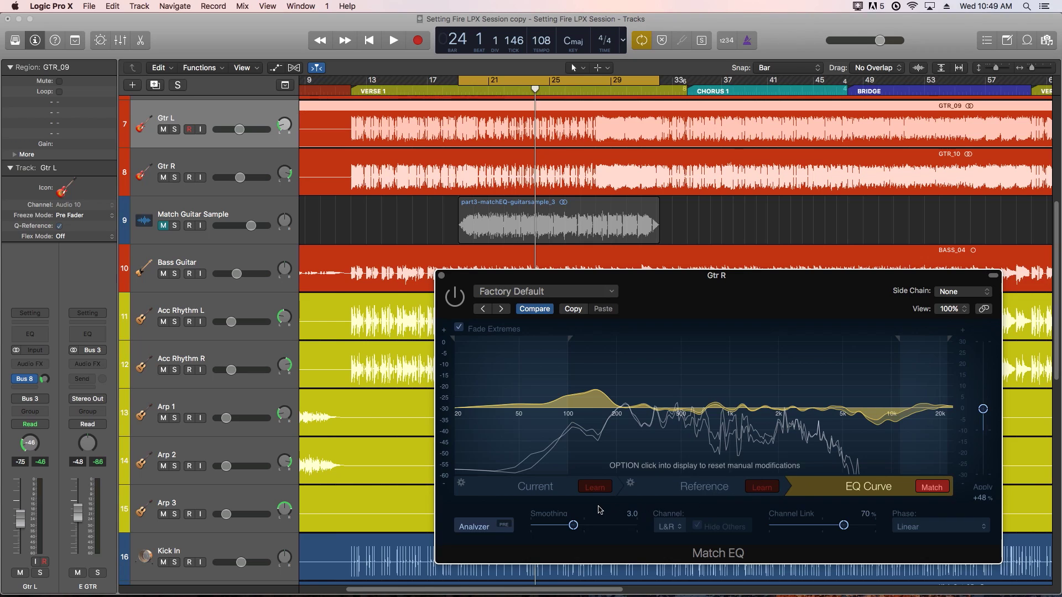
left_click(565, 492)
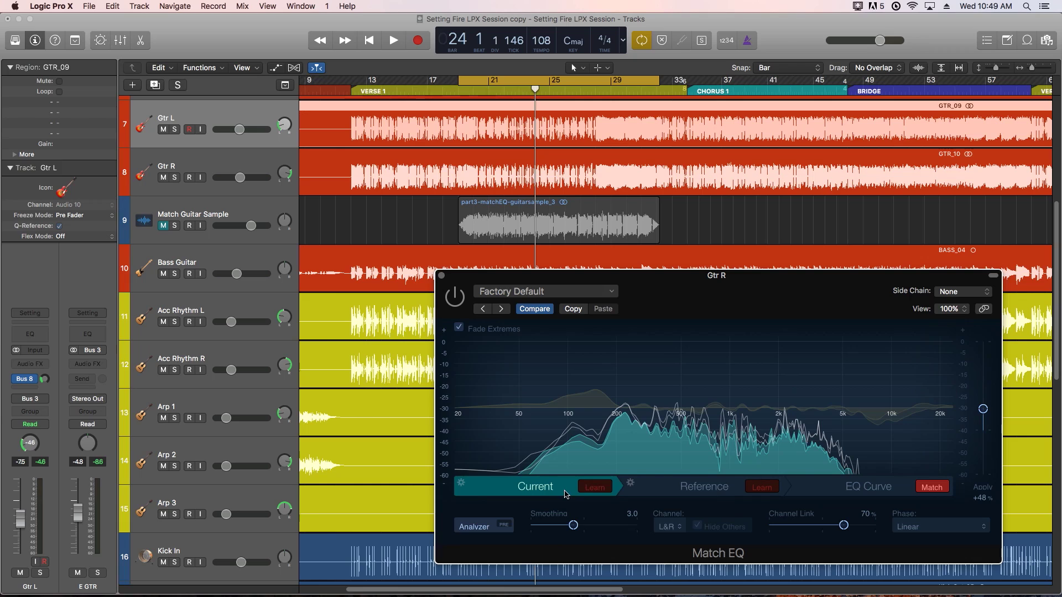
left_click(733, 489)
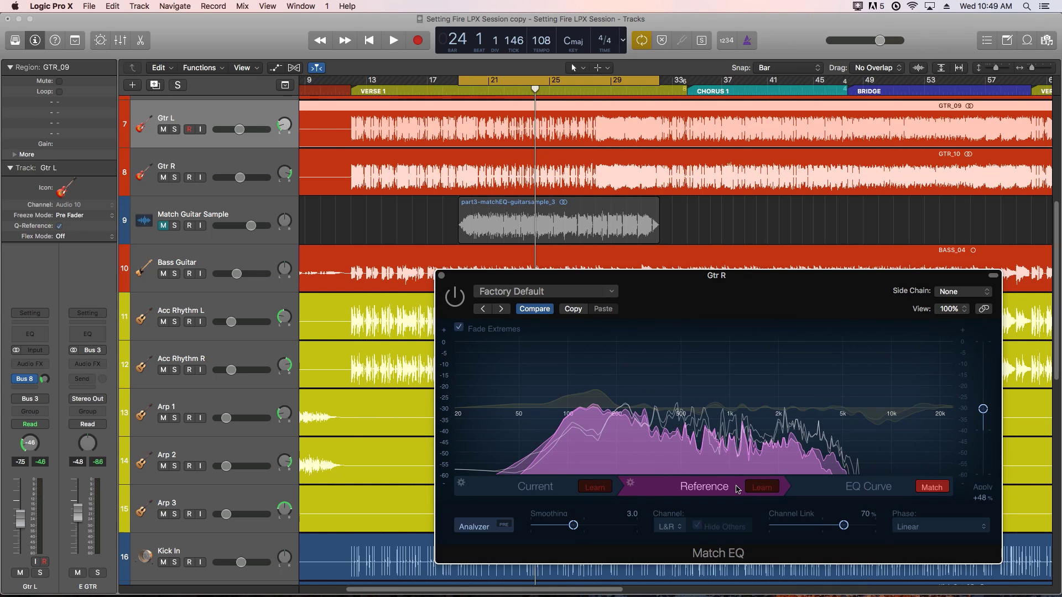
left_click(902, 488)
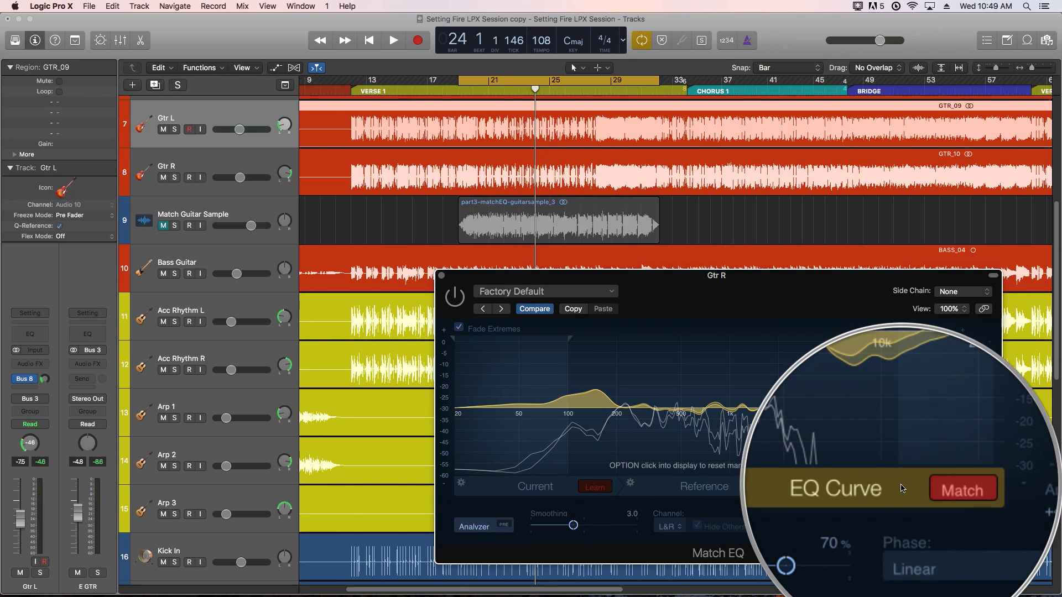
Step: Toggle the Match button on and off, leaving the matching curve disabled
left_click(945, 492)
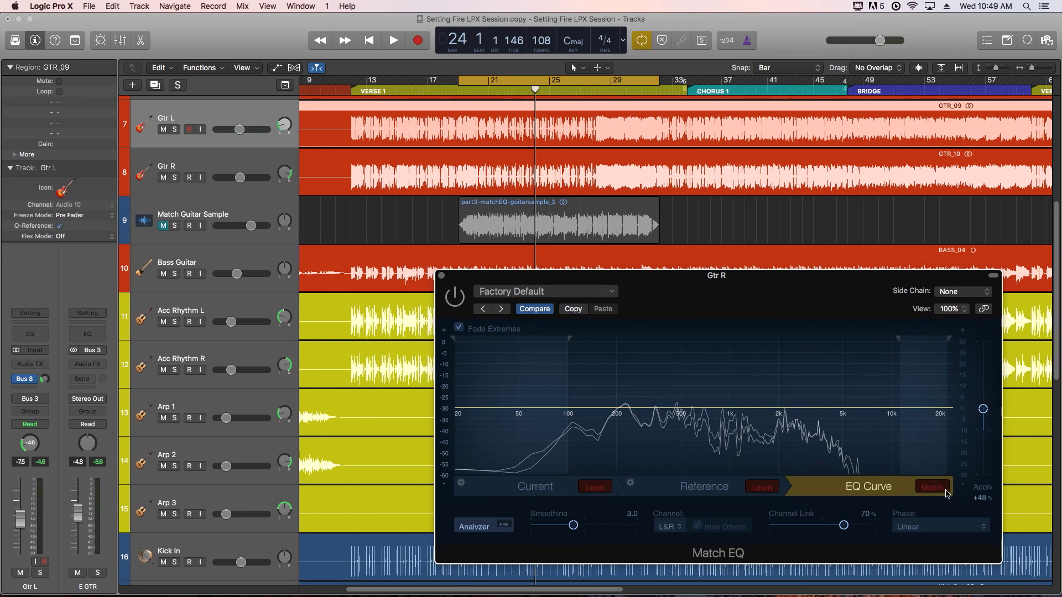
left_click(946, 493)
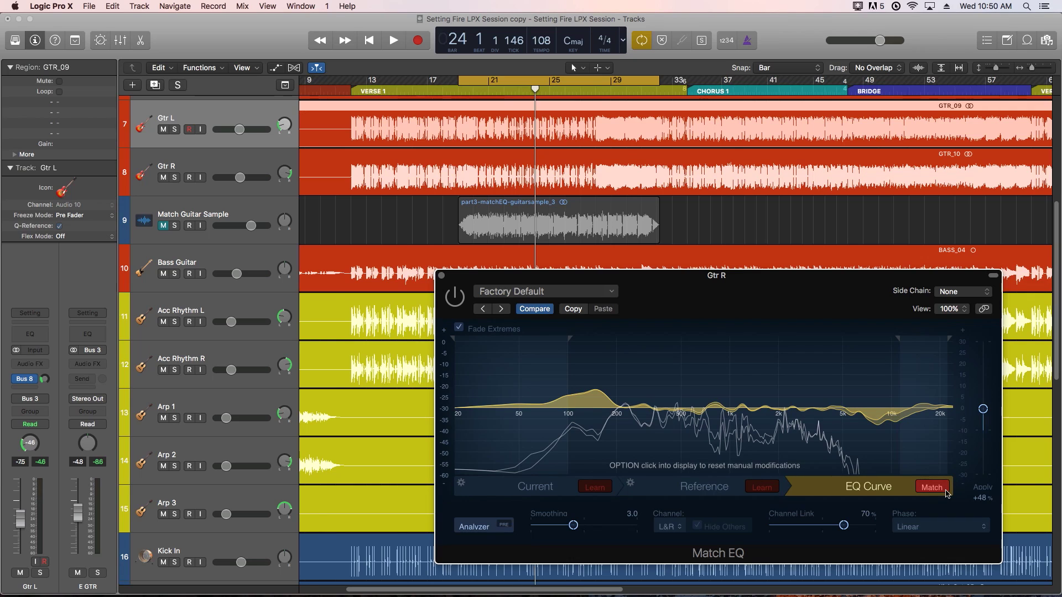
left_click(945, 492)
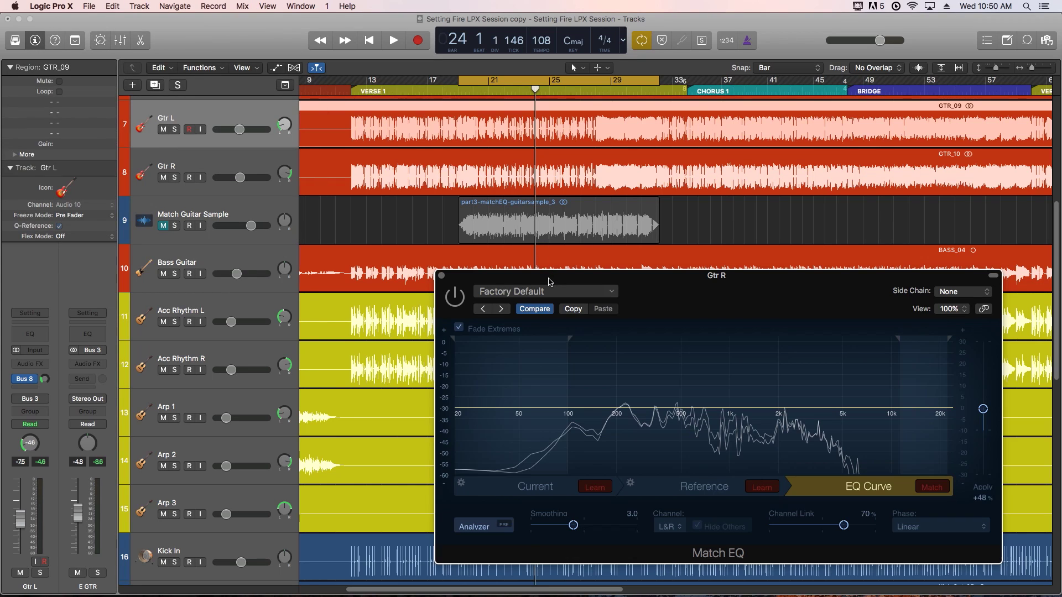
Step: Start playback of the cycle region to hear the unmatched guitars
key("space")
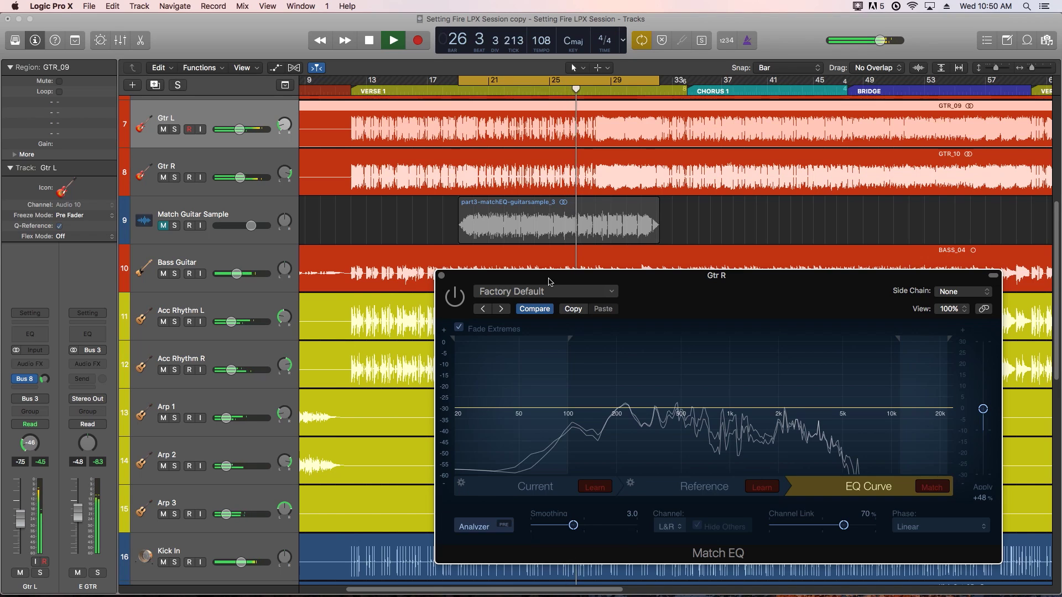
Step: Play the cycle with Gtr R soloed, then select the Match Guitar Sample region and stop
key("space")
left_click(281, 175)
key("s")
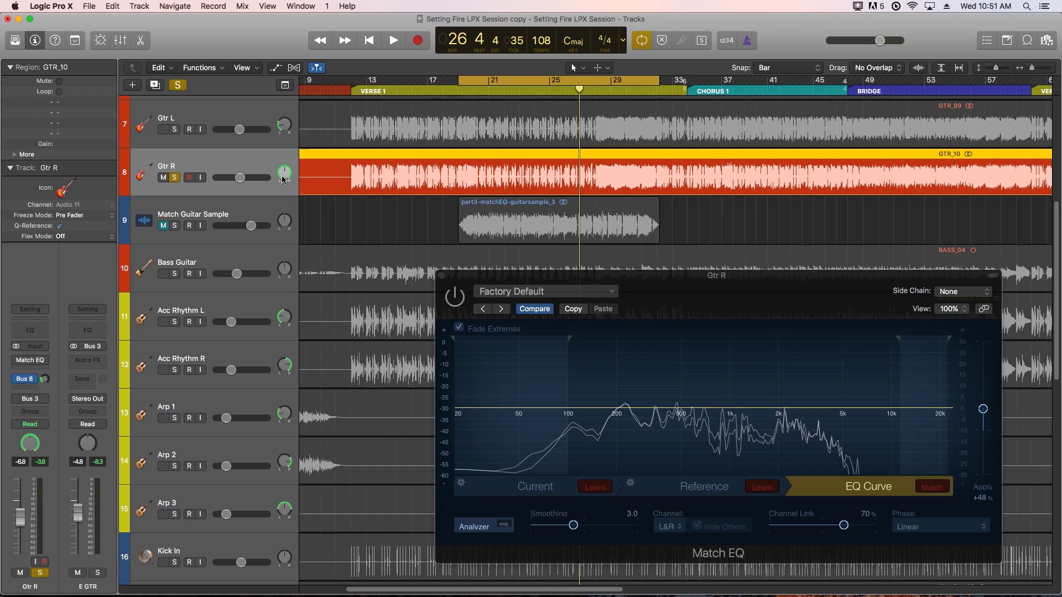
key("space")
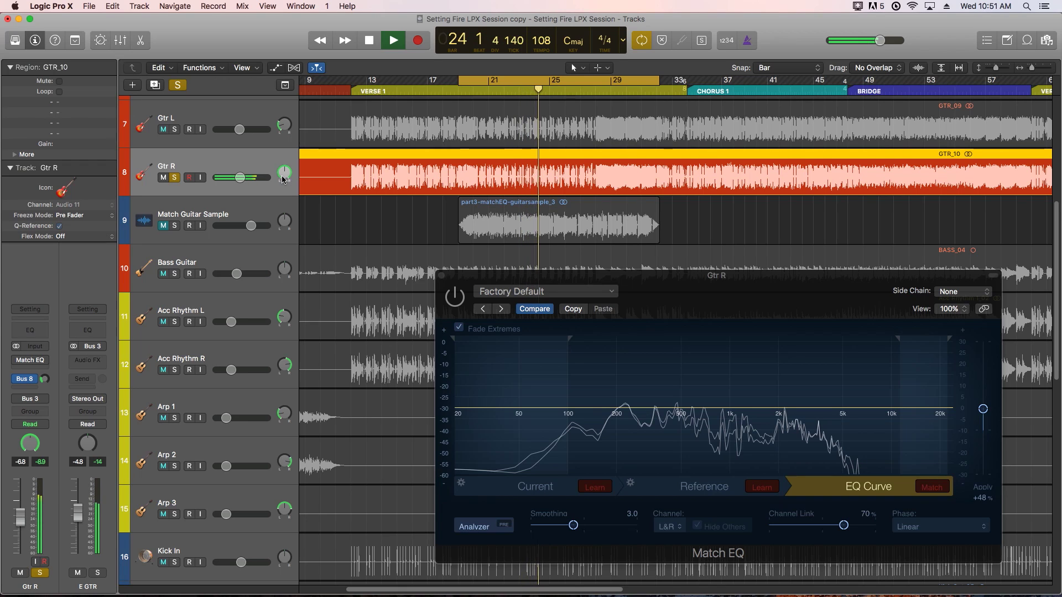
left_click(480, 224)
key("space")
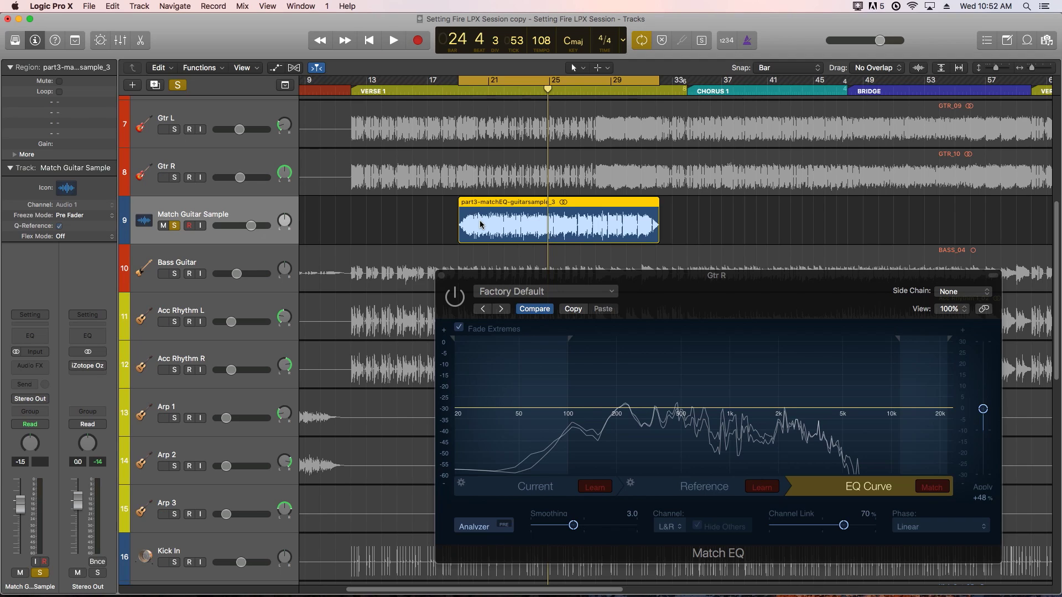
Step: Play the soloed reference sample, stop, and return to the soloed Gtr R track
key("space")
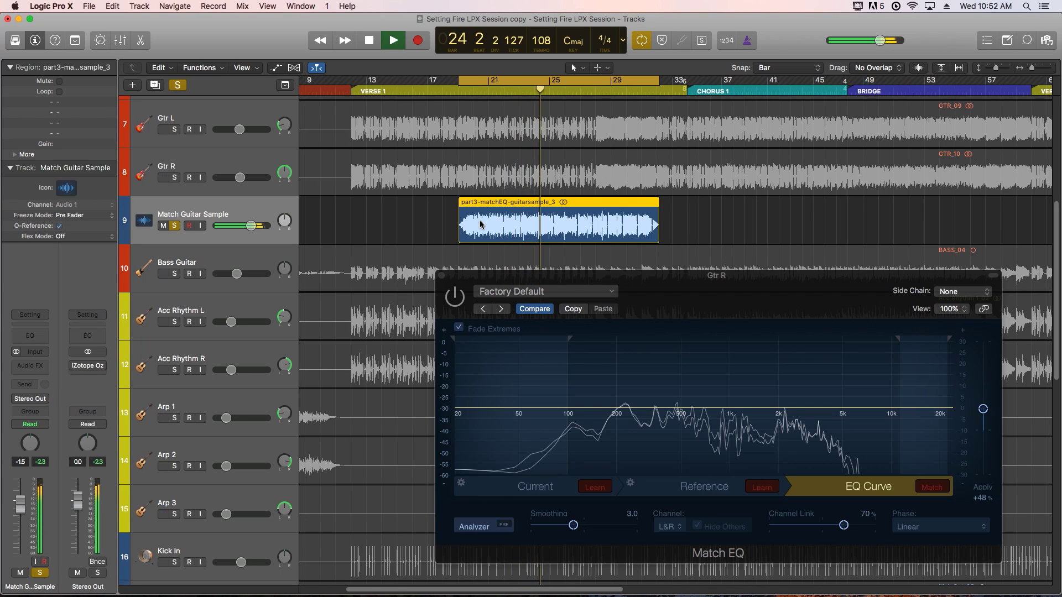
key("space")
key("Up")
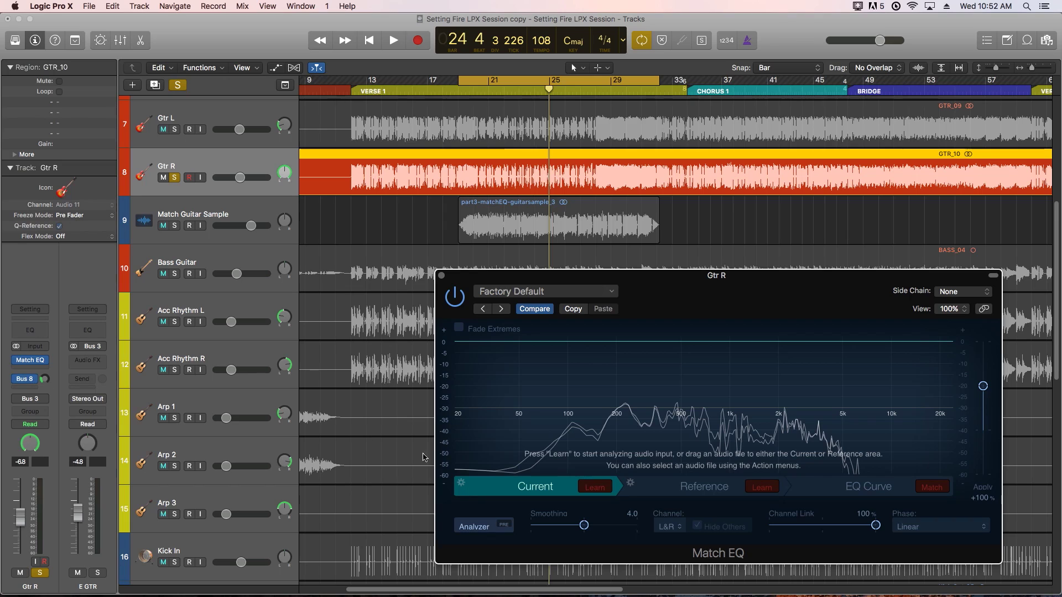
Step: Learn Gtr R's current spectrum in Match EQ during cycle playback, then stop
left_click(593, 487)
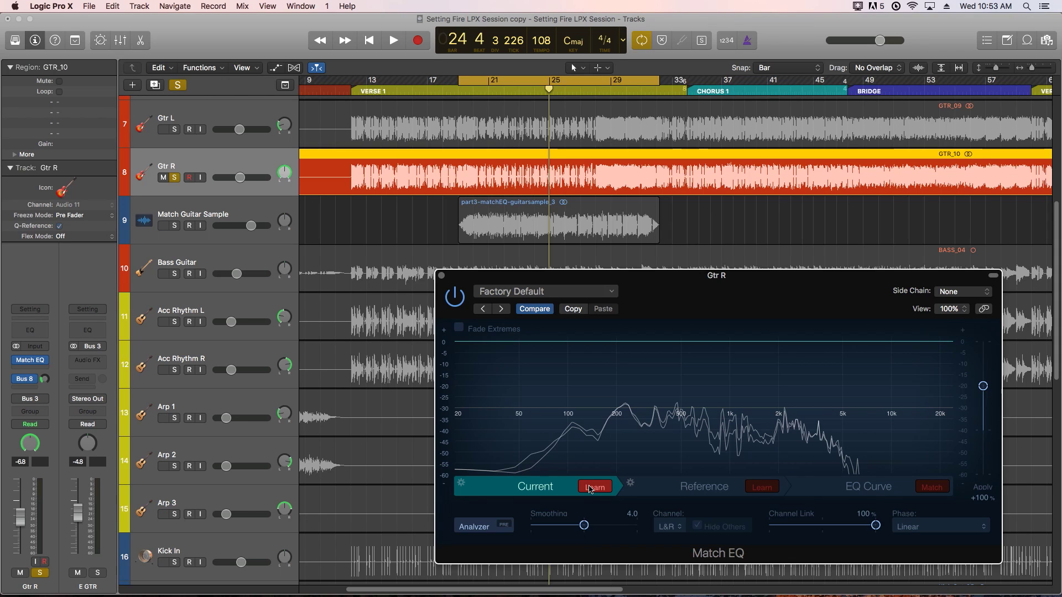
key("space")
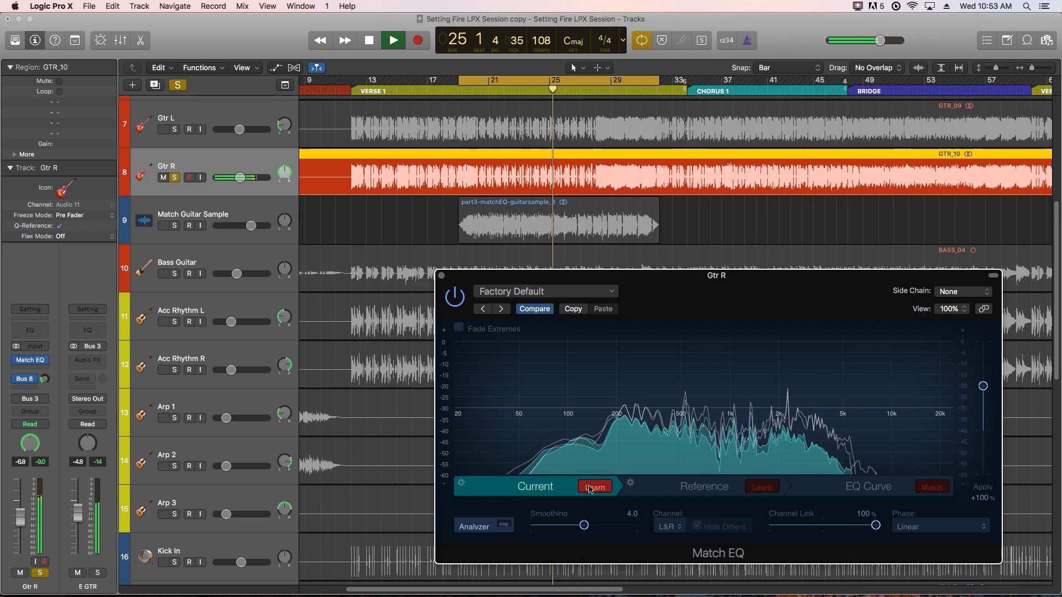
key("space")
left_click(594, 487)
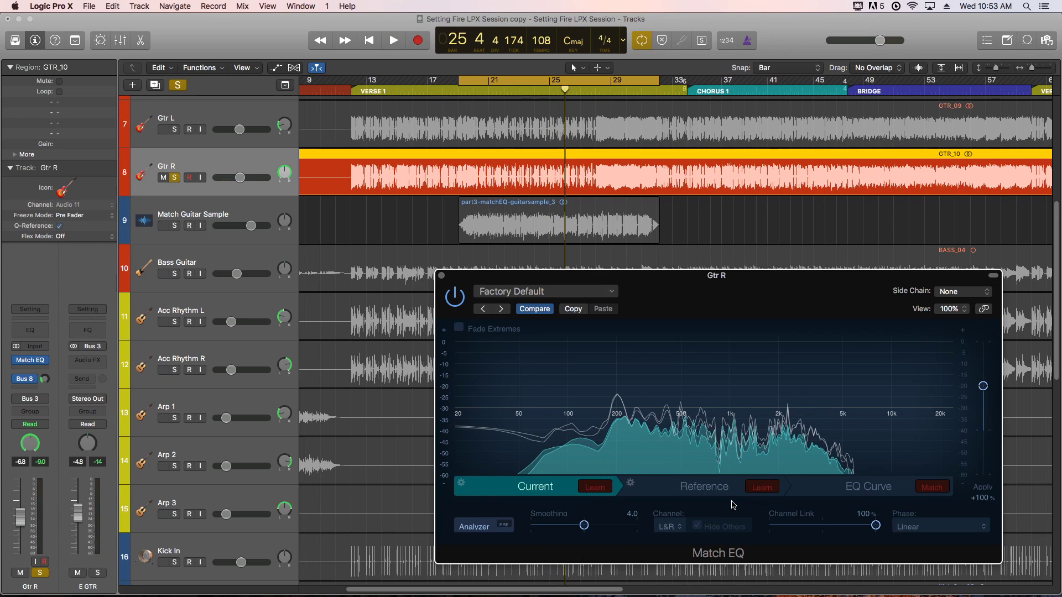
Step: Select the Reference section, unsolo Gtr R and solo the Match Guitar Sample track
left_click(731, 495)
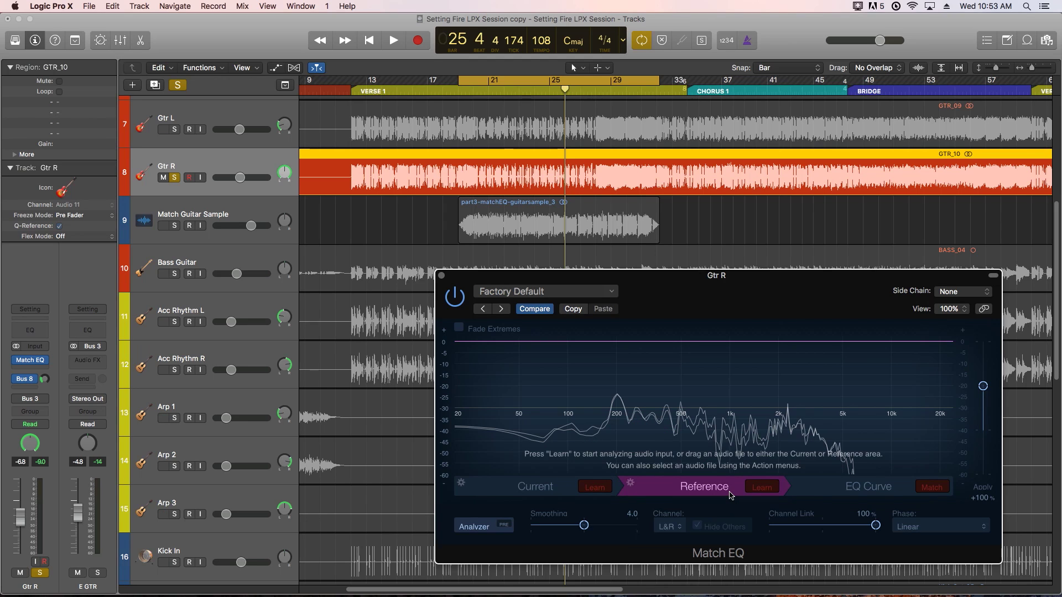
left_click(175, 177)
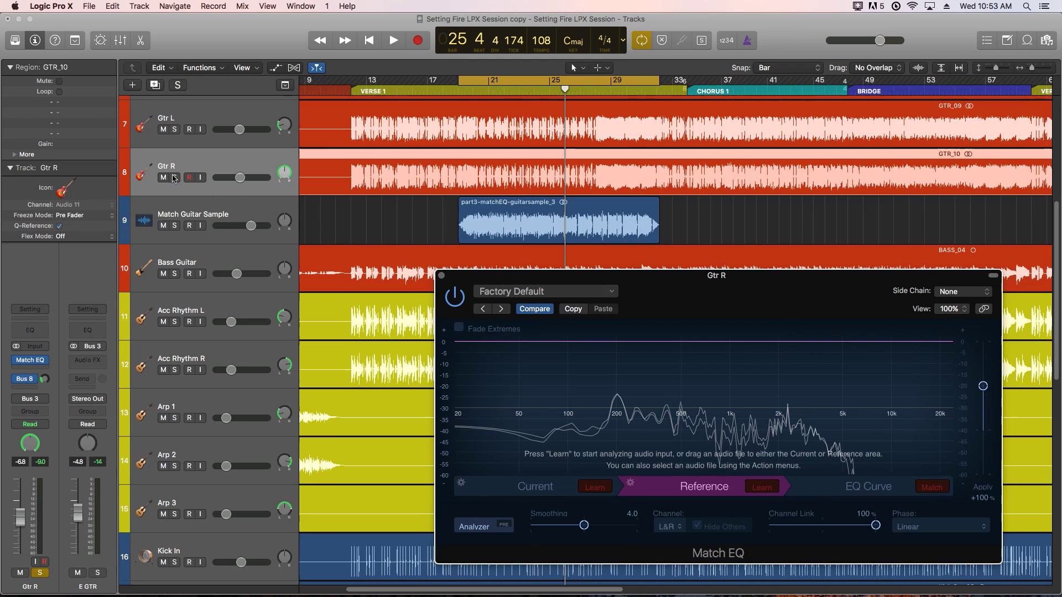
left_click(174, 226)
left_click(459, 224)
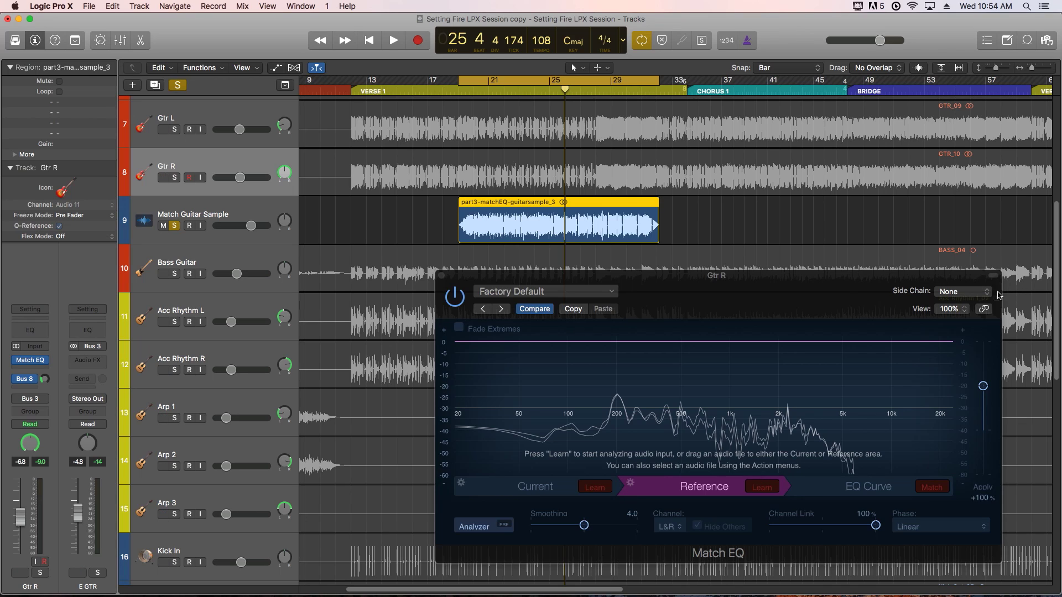
Step: Set Side Chain to Audio 1 - Match Guitar Sample and learn the reference during playback
left_click(973, 296)
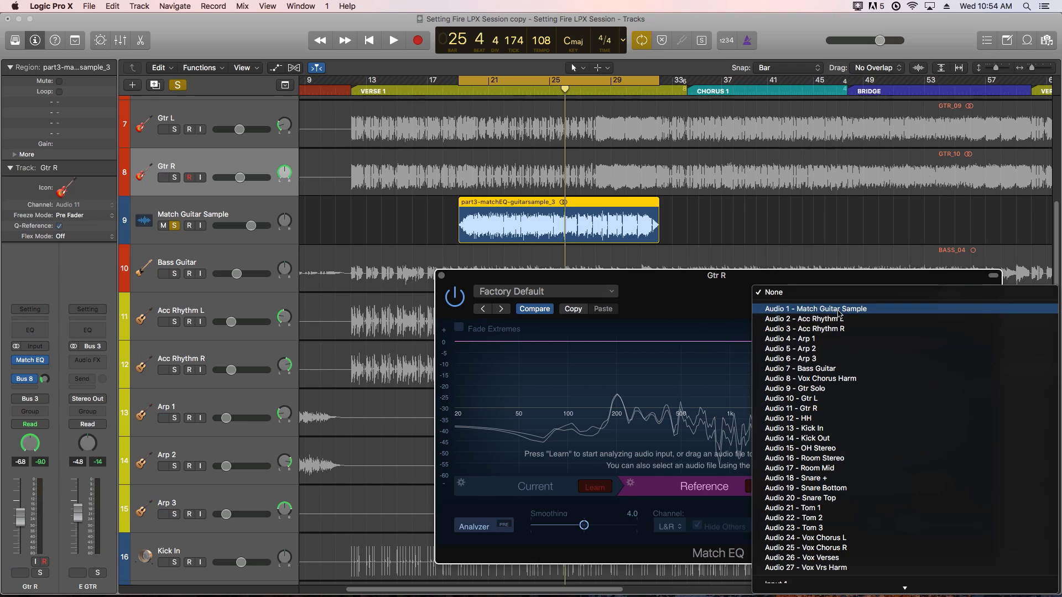
left_click(836, 309)
left_click(775, 489)
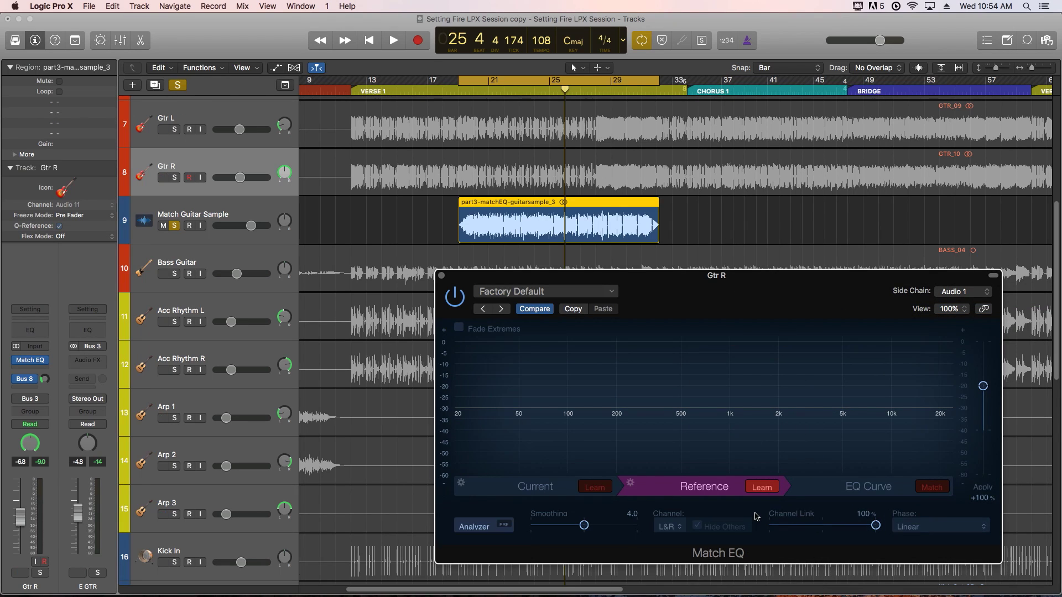
key("space")
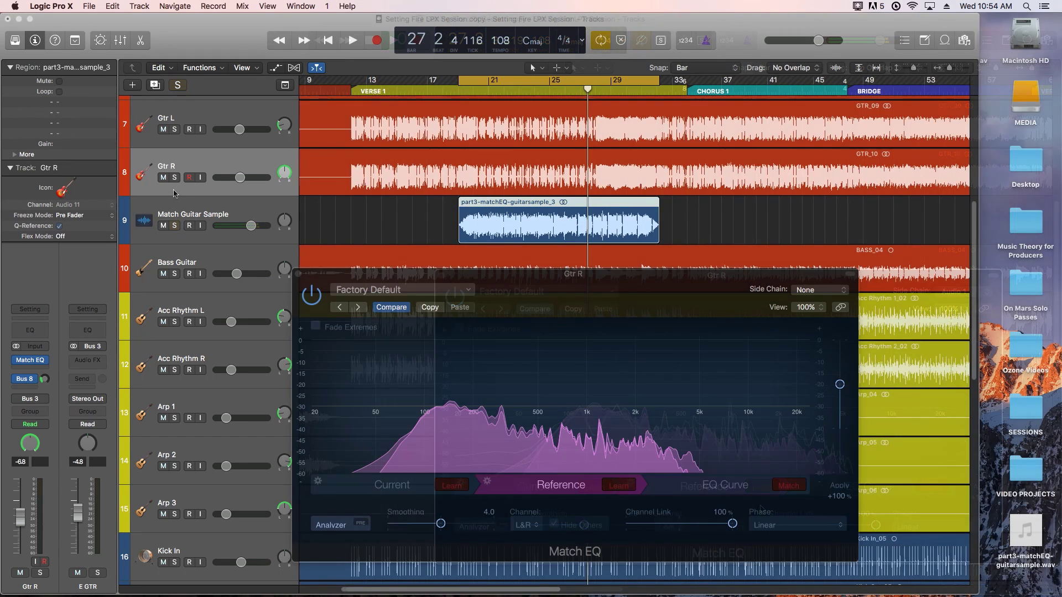
Step: Solo Gtr R and drop part3-matchEQ-guitarsample.wav onto the Match EQ Reference section
left_click(174, 178)
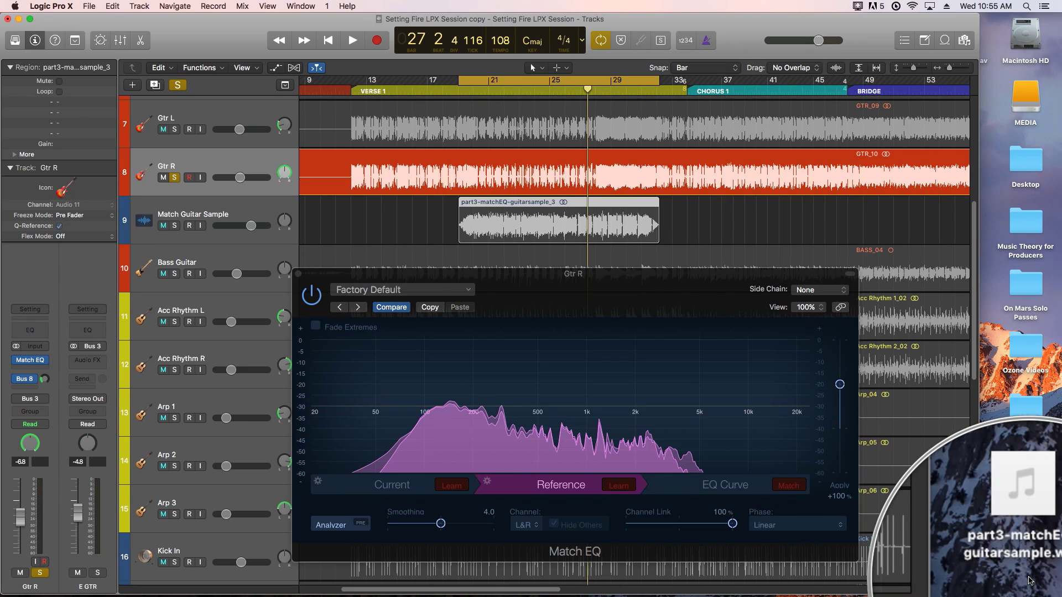
left_click_drag(1027, 541, 589, 412)
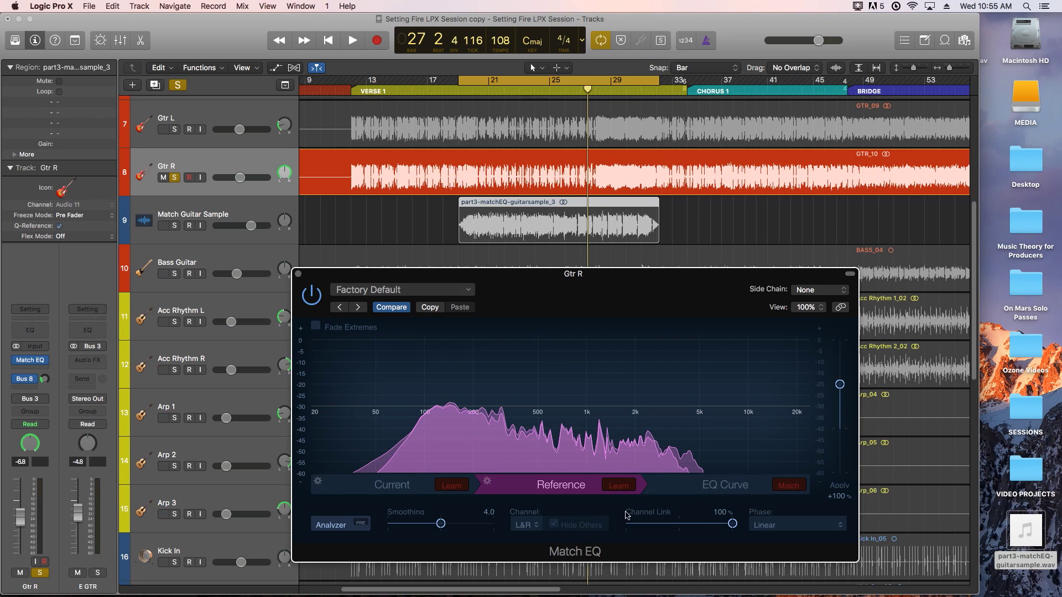
Step: Match the EQ curve with smoothing 2.0, apply +114% and channel link 60%
left_click(691, 492)
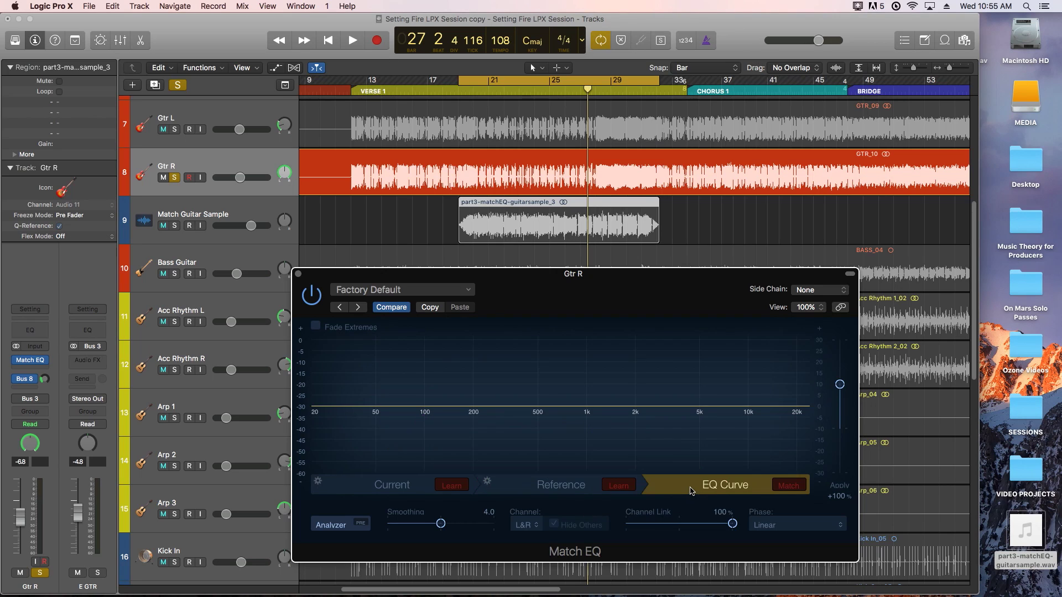
left_click(785, 486)
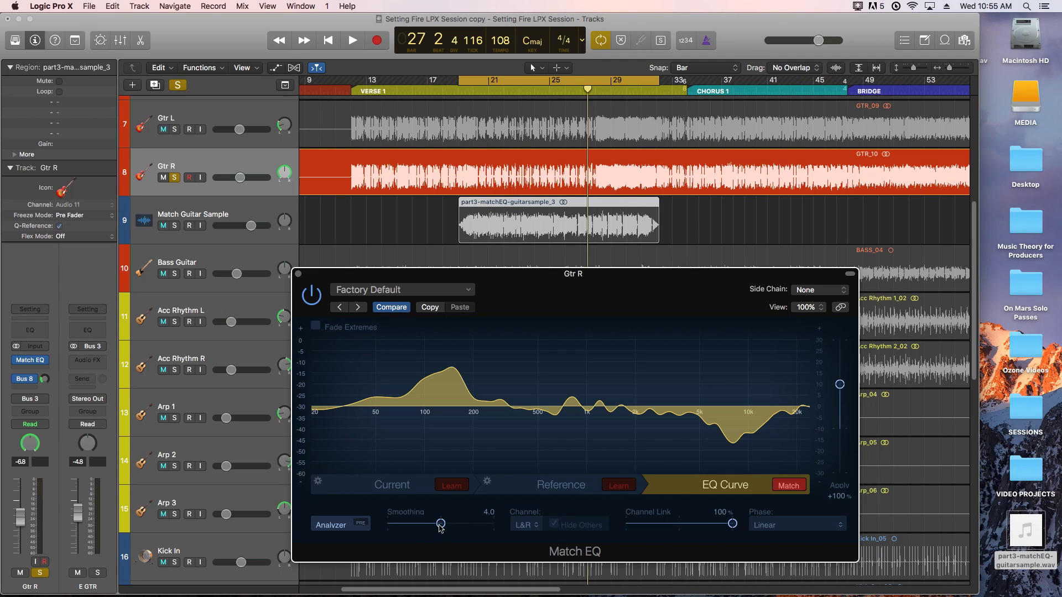
mouse_move(441, 527)
left_mouse_down()
mouse_move(470, 527)
mouse_move(427, 524)
left_mouse_up()
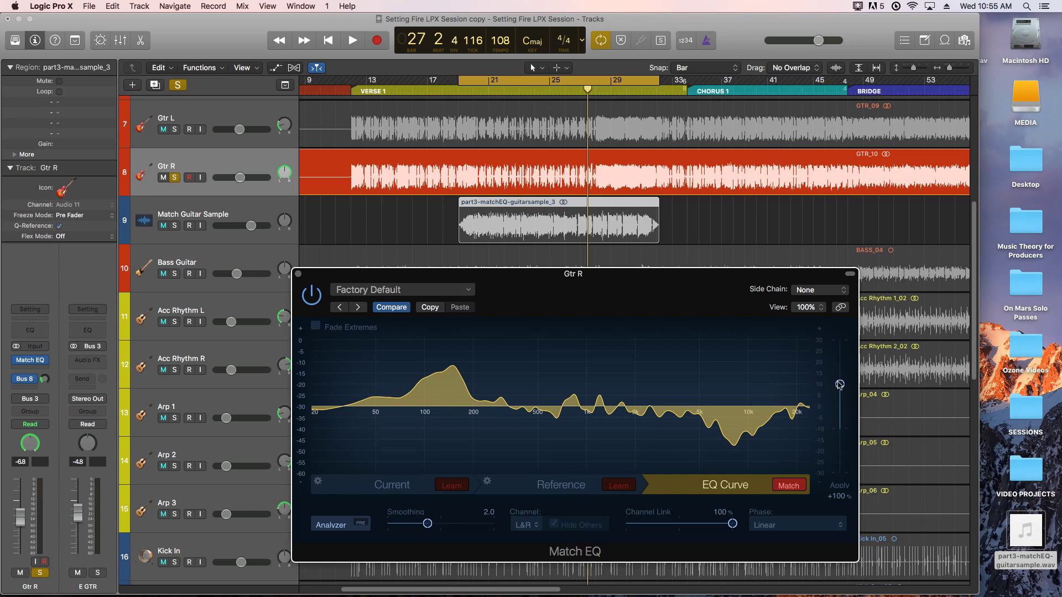
mouse_move(839, 384)
left_mouse_down()
mouse_move(839, 368)
mouse_move(839, 402)
mouse_move(840, 368)
mouse_move(840, 378)
left_mouse_up()
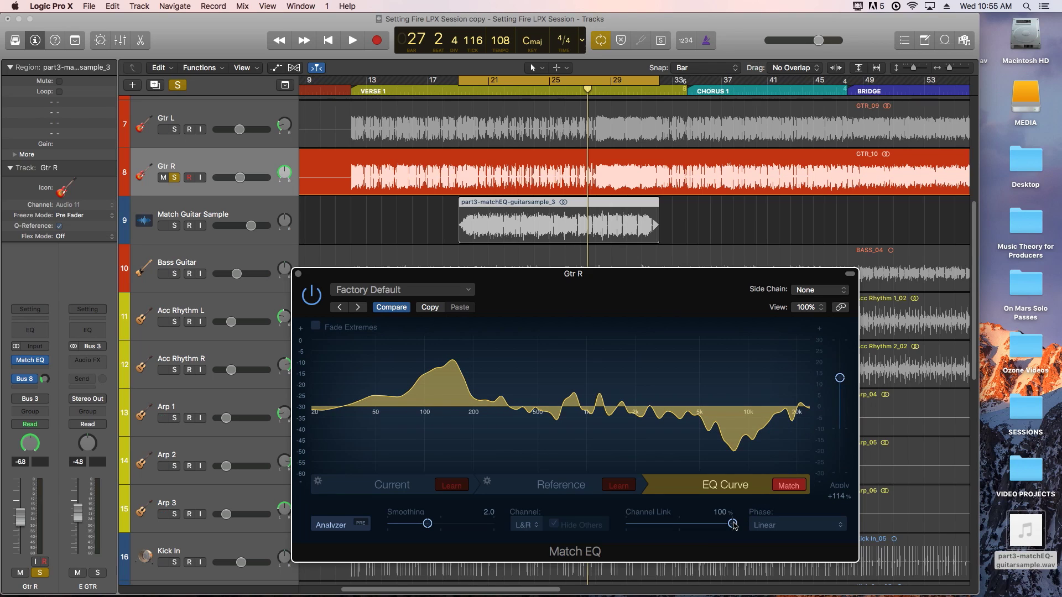
left_click_drag(733, 526, 699, 531)
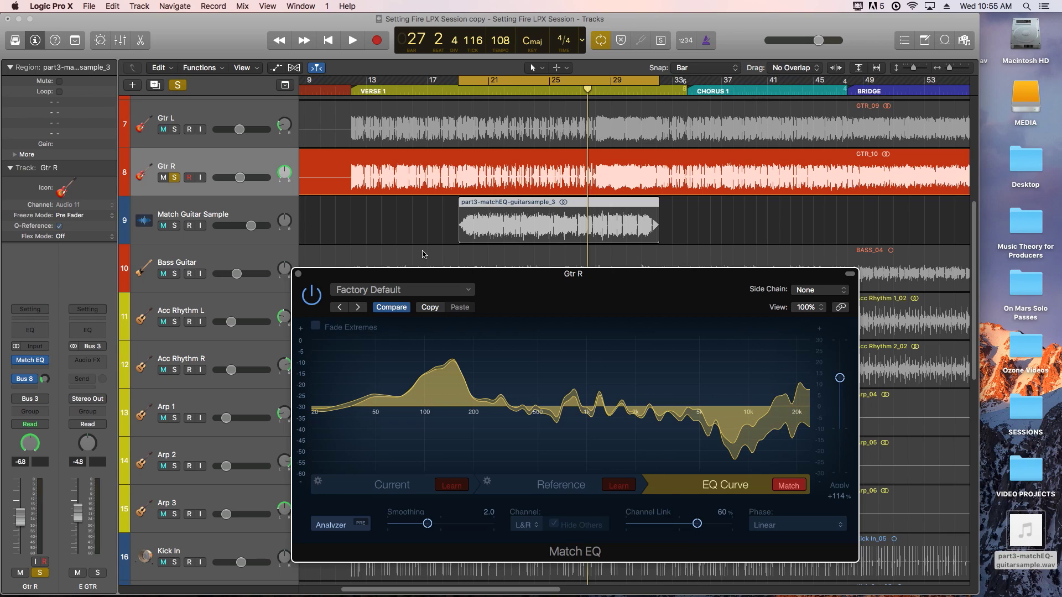
Step: During playback, adjust smoothing, set channel link to 70% and apply to +82%
key("space")
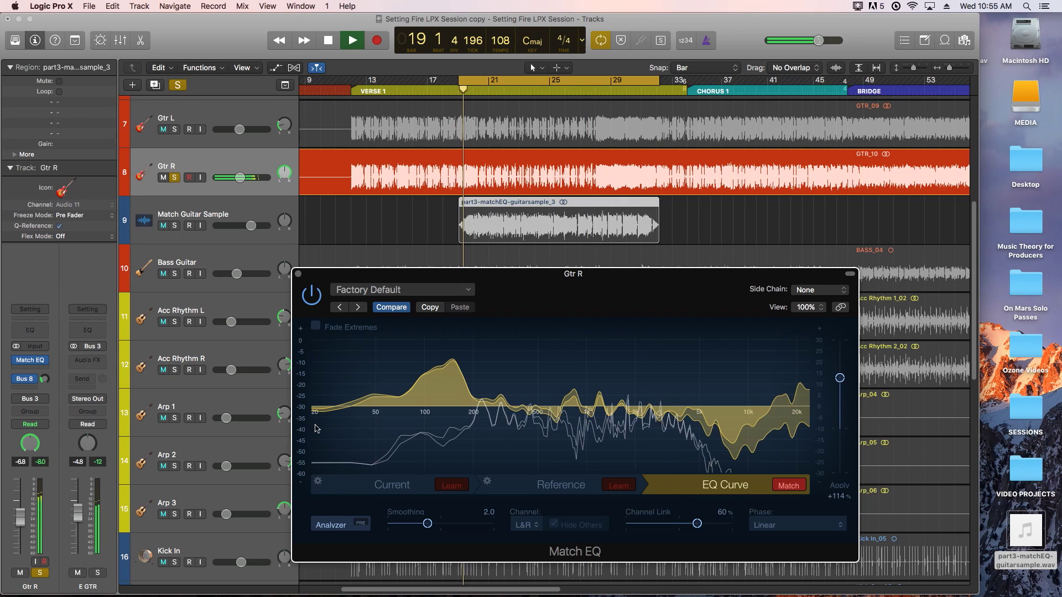
mouse_move(429, 524)
left_mouse_down()
mouse_move(488, 528)
mouse_move(412, 532)
mouse_move(424, 528)
left_mouse_up()
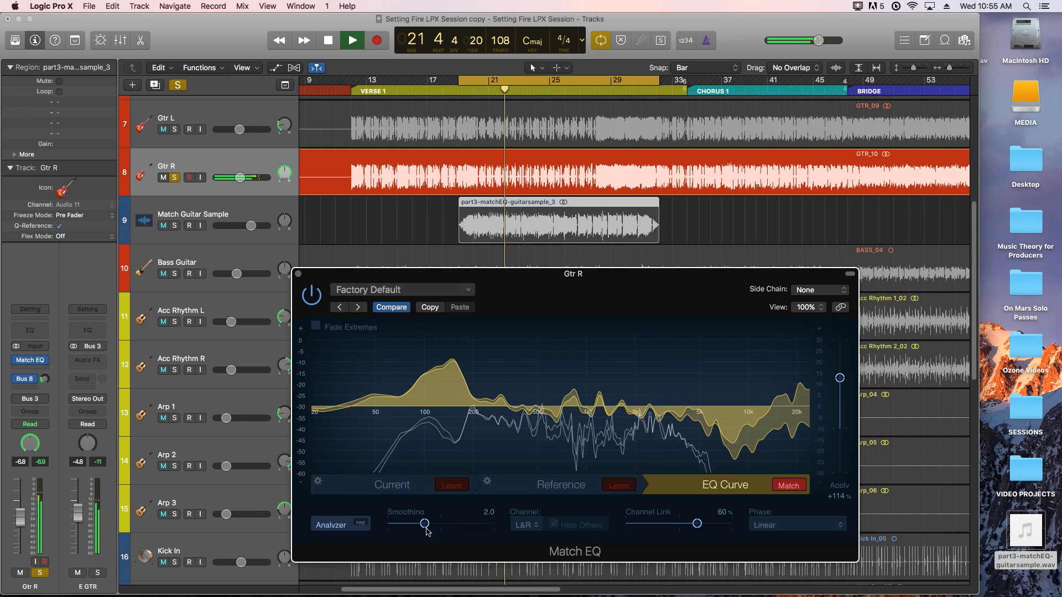
mouse_move(698, 525)
left_mouse_down()
mouse_move(632, 524)
mouse_move(702, 525)
left_mouse_up()
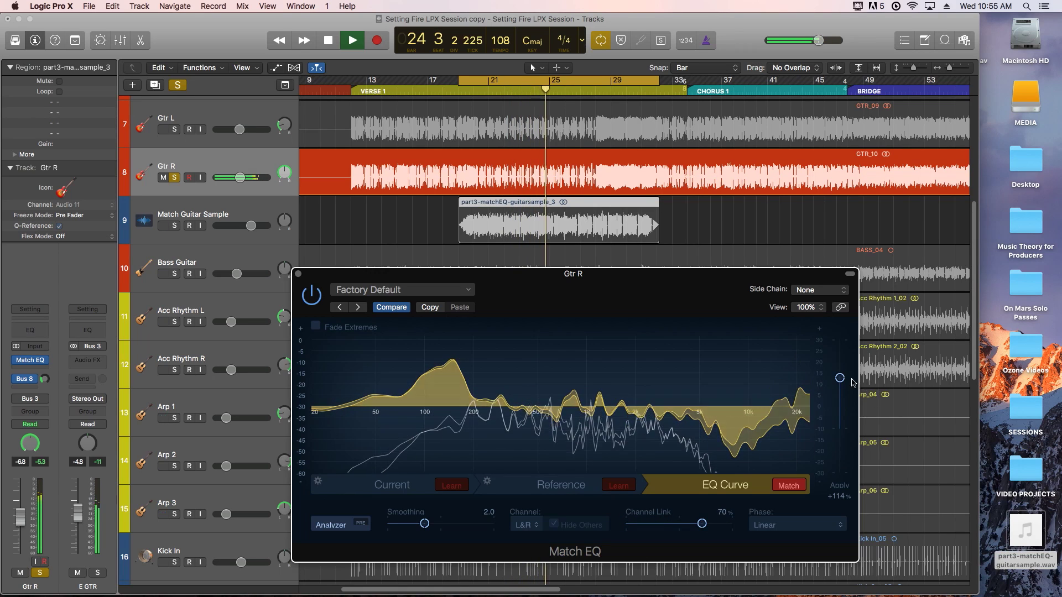
mouse_move(839, 378)
left_mouse_down()
mouse_move(840, 425)
mouse_move(839, 383)
mouse_move(839, 393)
left_mouse_up()
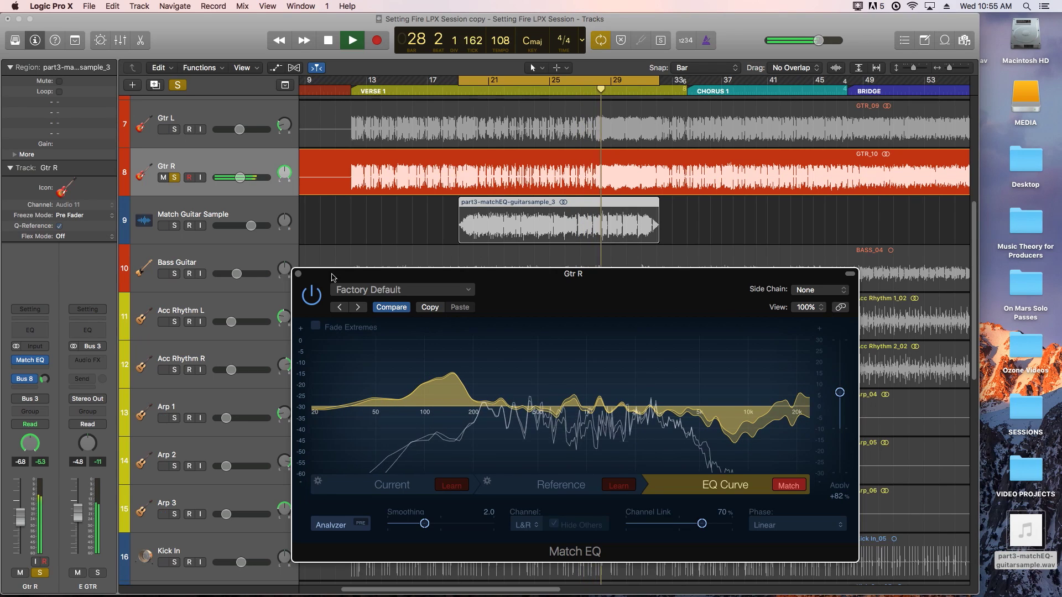
Step: Restart playback and compare Gtr R with Match EQ bypassed and on
key("space")
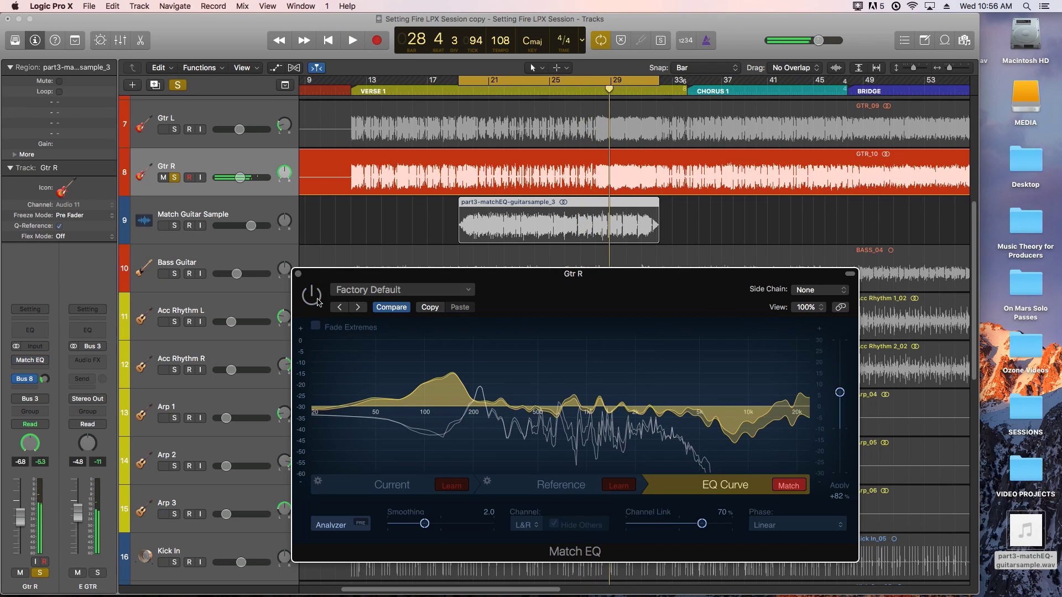
key("space")
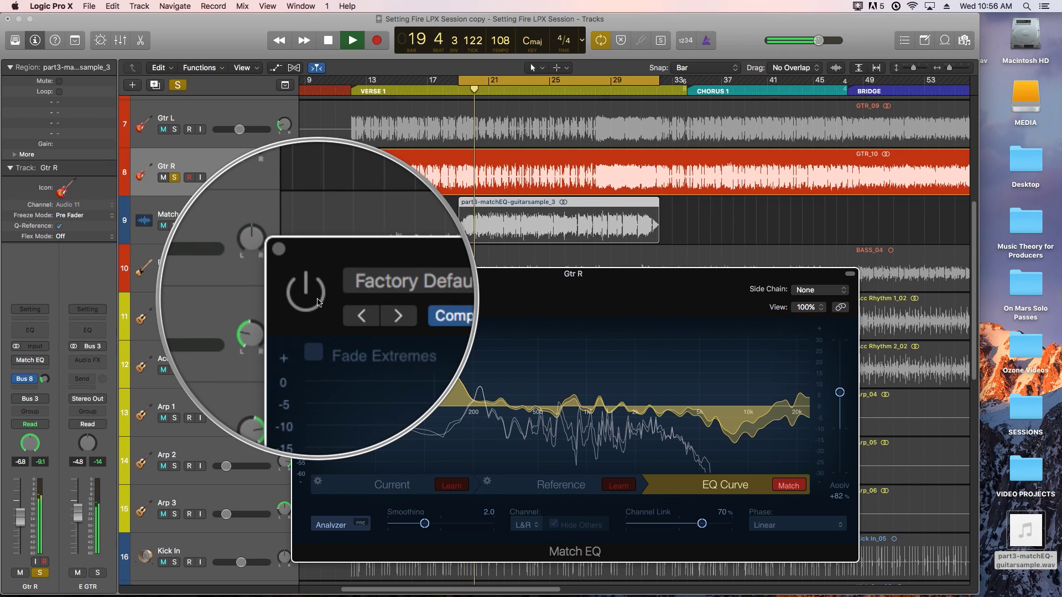
left_click(318, 302)
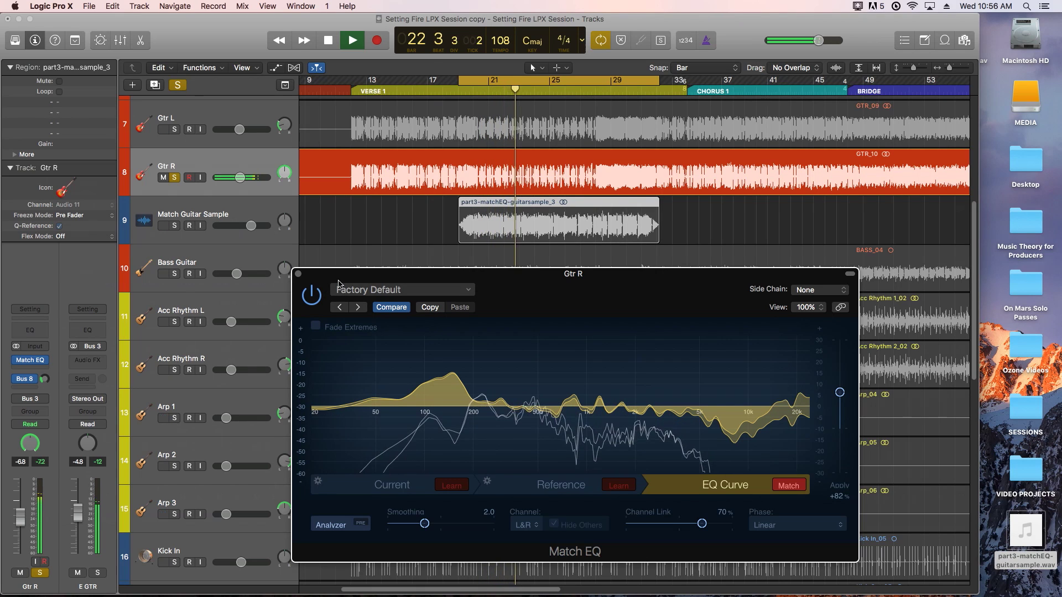
key("space")
Step: Enable Fade Extremes on Gtr R's Match EQ, fading below about 70 Hz and above 7460 Hz
key("x")
left_click(315, 326)
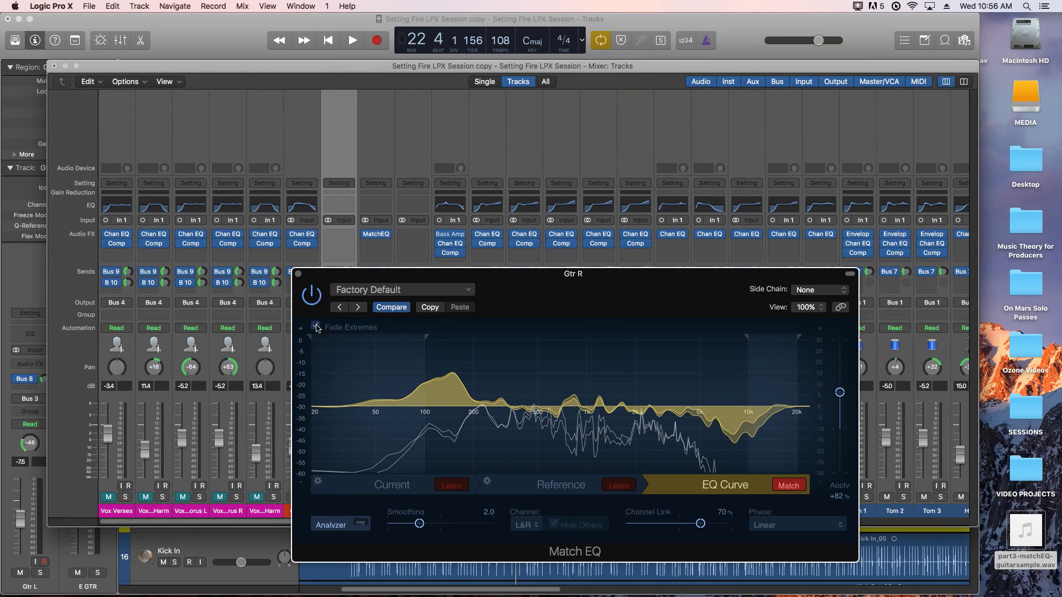
left_click_drag(426, 337, 392, 338)
left_click_drag(745, 338, 729, 340)
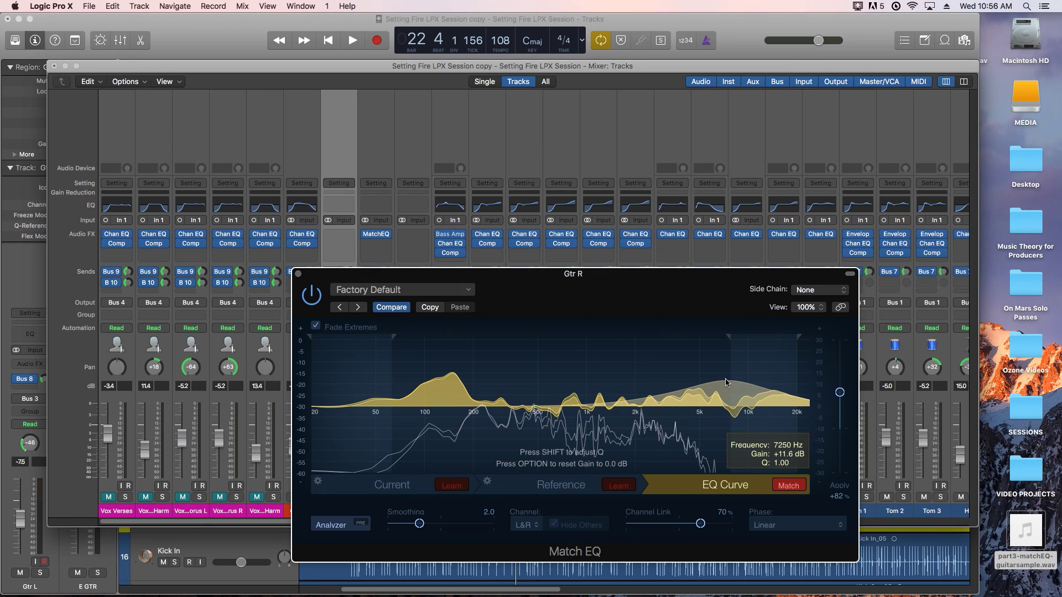
Step: Try reshaping the curve near 7.2 kHz, reset it, then copy the MatchEQ insert onto Gtr L
mouse_move(724, 397)
left_mouse_down()
mouse_move(724, 419)
mouse_move(726, 363)
mouse_move(725, 404)
mouse_move(731, 395)
left_mouse_up()
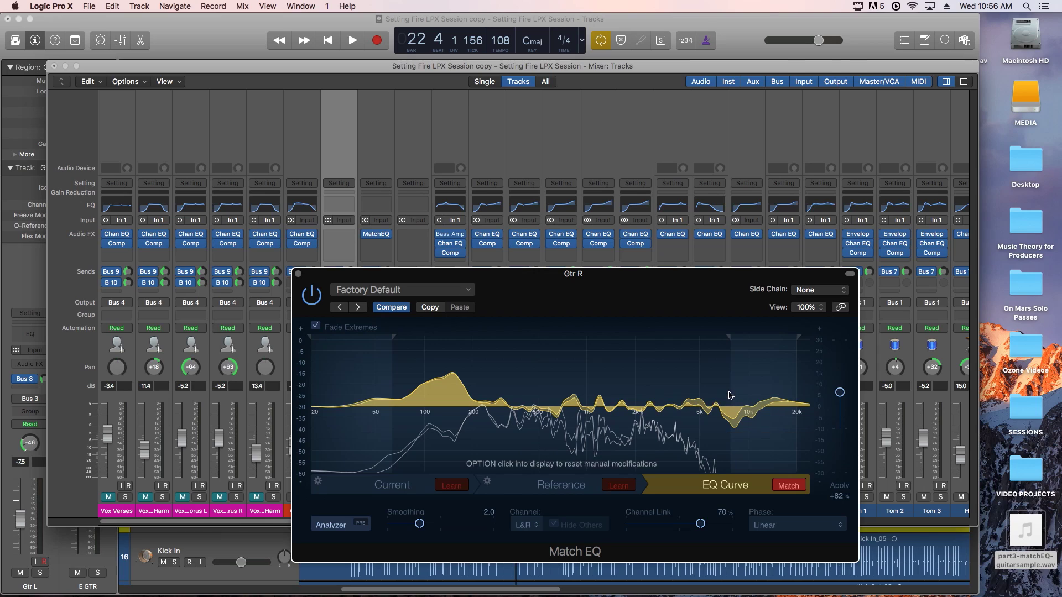
left_click(729, 398, "alt")
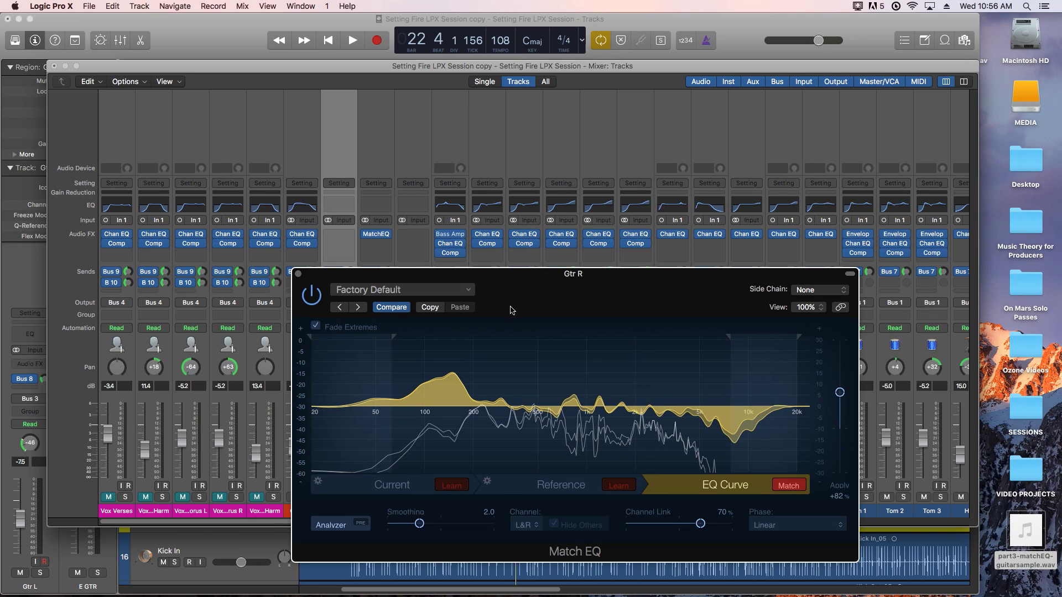
left_click(299, 275)
left_click_drag(369, 237, 342, 238)
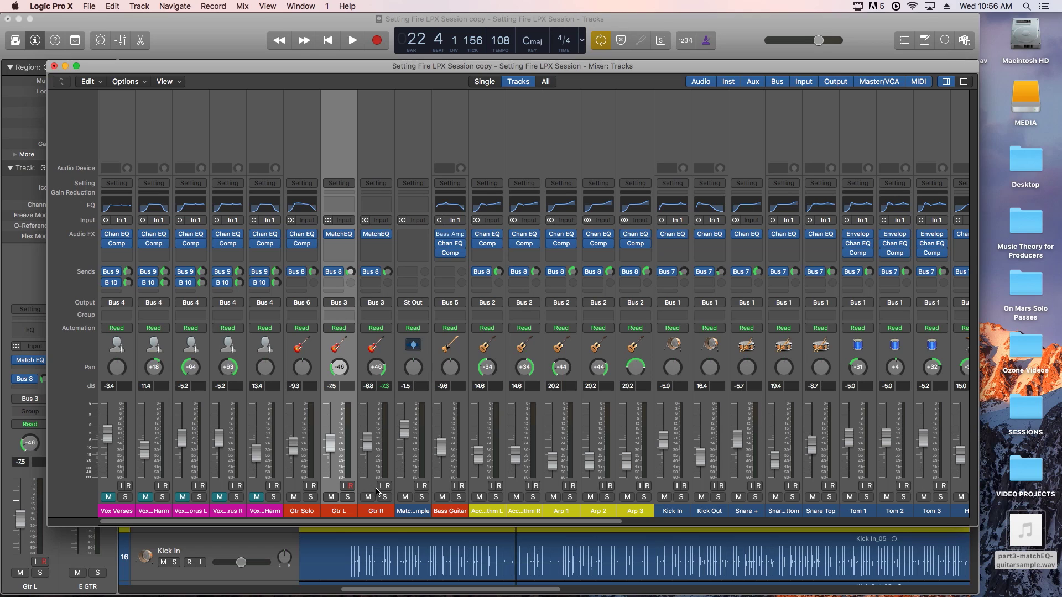
Step: Play the song while switching both guitars' Match EQ active, bypassed, then active again
key("space")
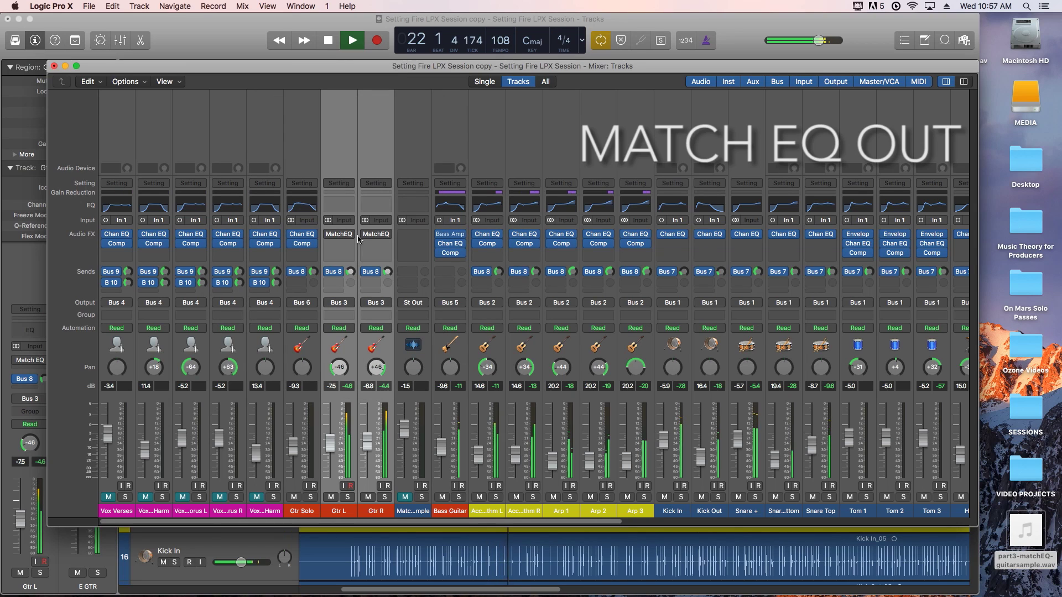
left_click(354, 234, "alt")
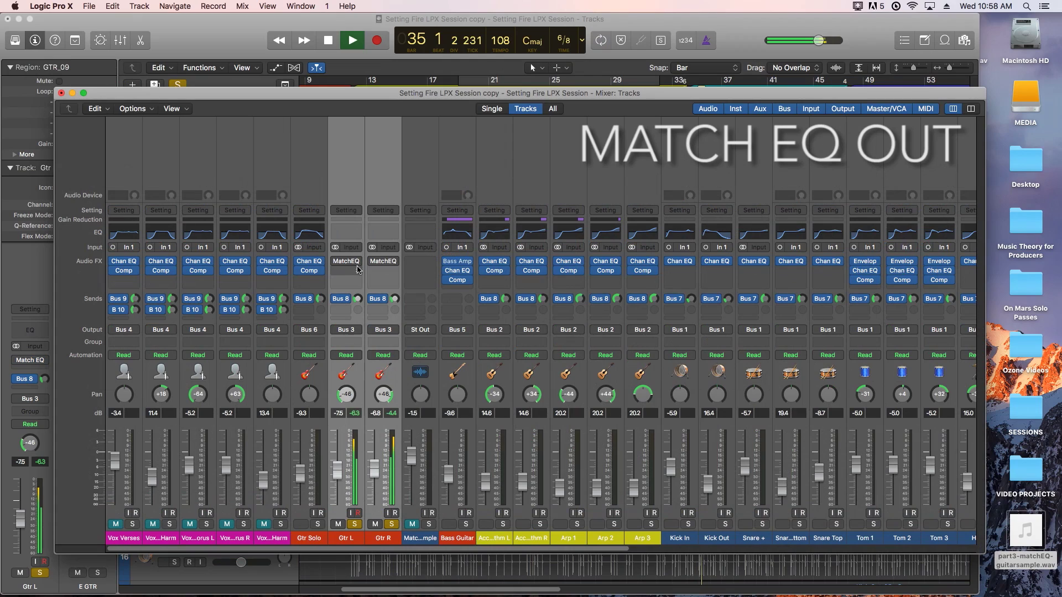
left_click(365, 267)
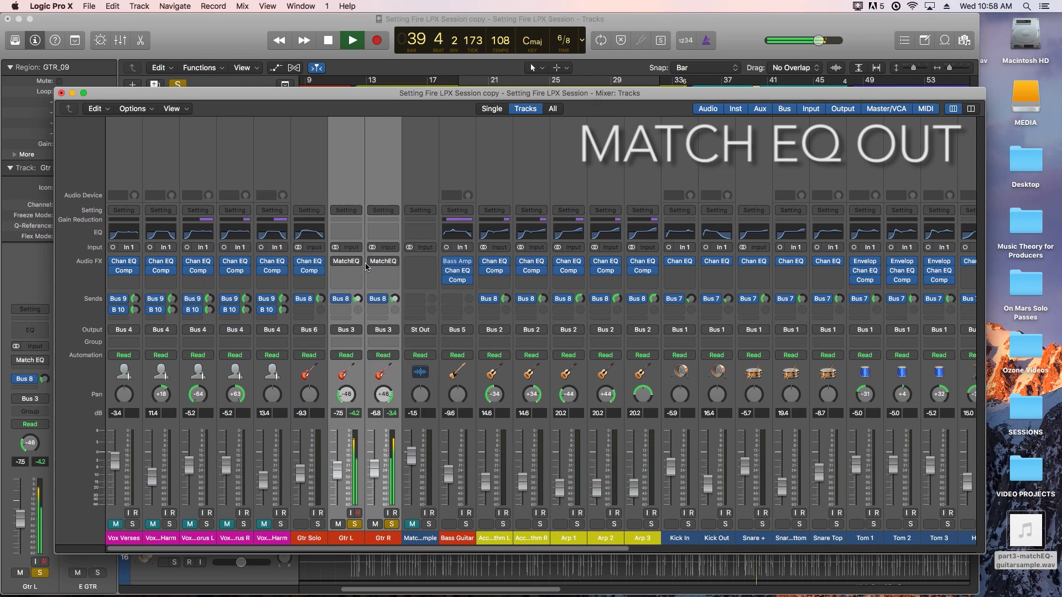
left_click(365, 267, "alt")
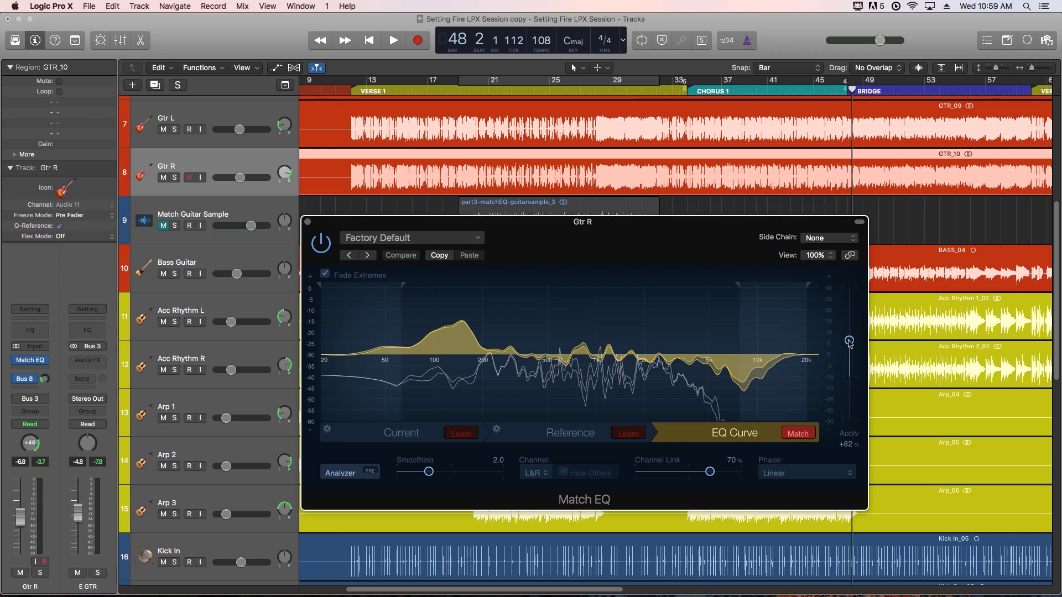
Step: Drag Gtr R's Match EQ Apply slider down to -70%
left_click_drag(849, 341, 851, 409)
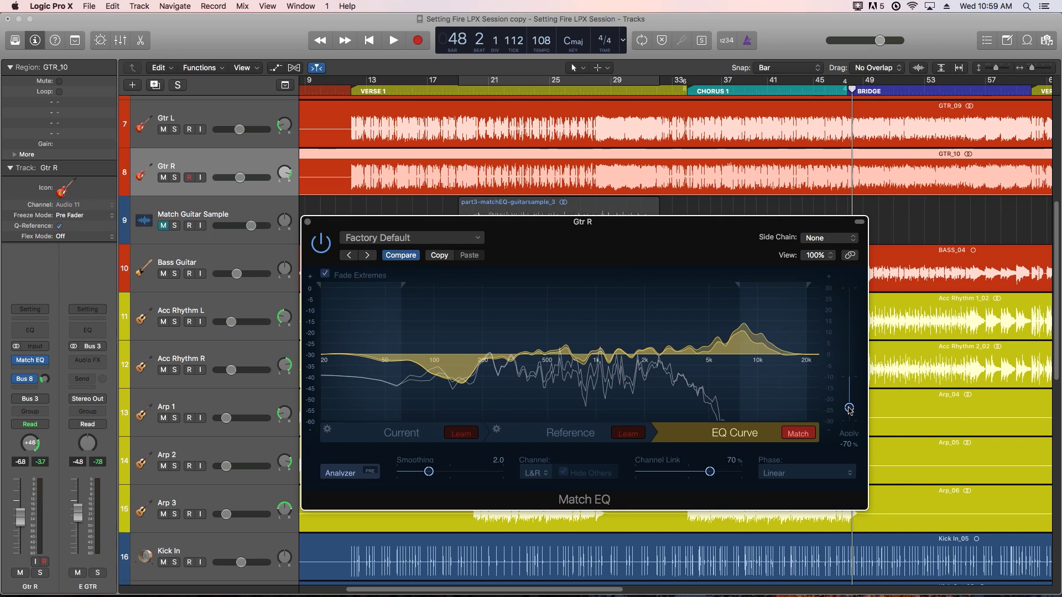